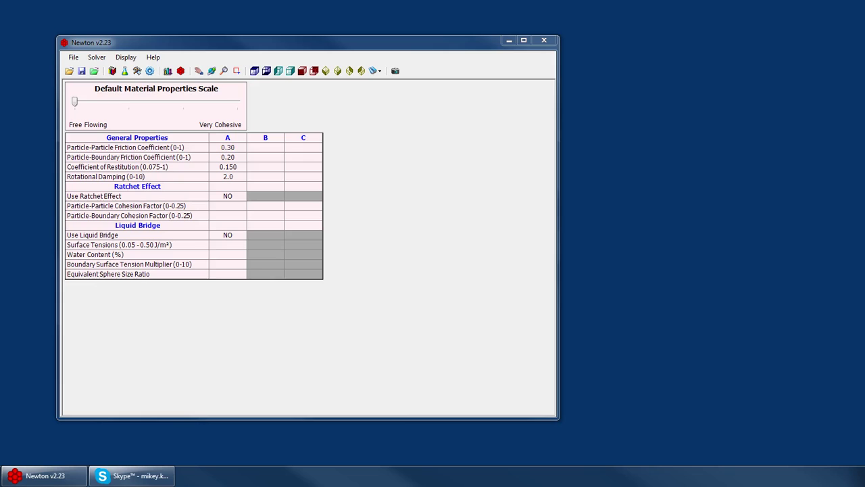
Step: Inspect the particle-particle friction cells for materials A, B and C in the properties table
{"action": "left_click", "coordinate": [124, 71]}
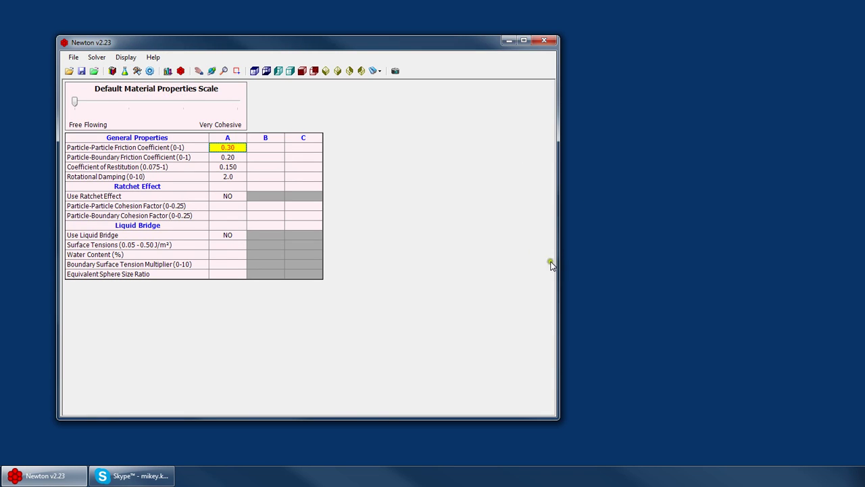
{"action": "left_click", "coordinate": [264, 147]}
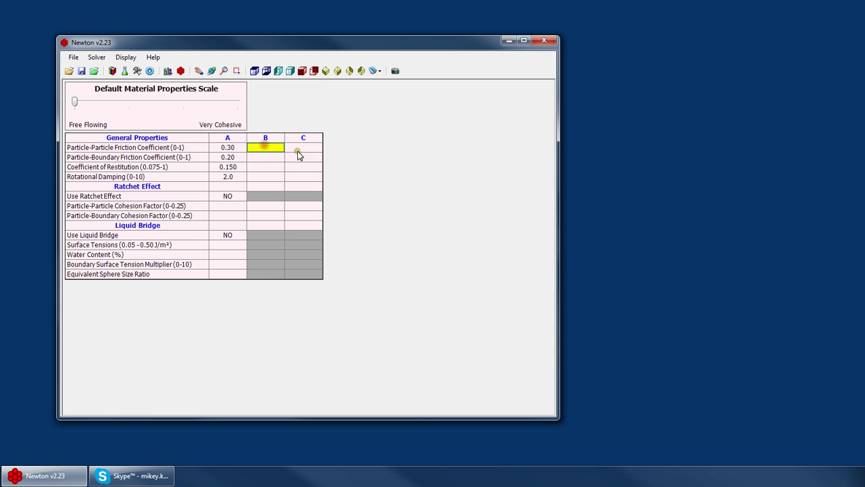
{"action": "left_click", "coordinate": [298, 148]}
{"action": "left_click", "coordinate": [233, 147]}
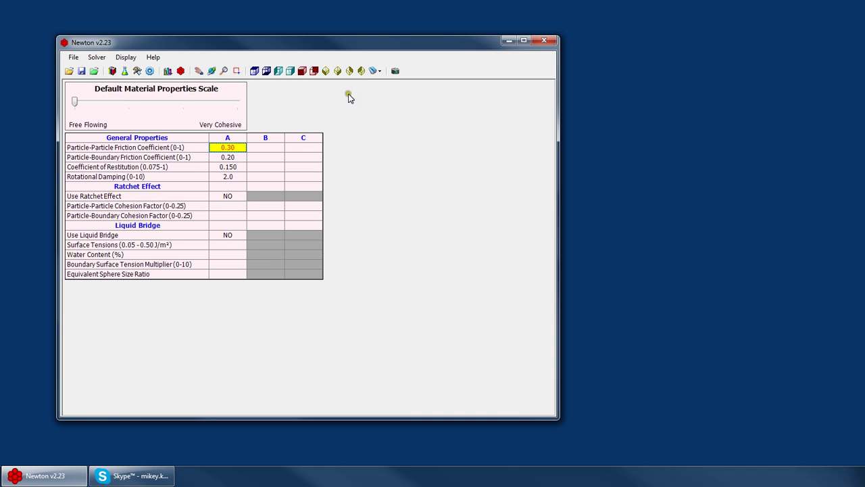
{"action": "left_click", "coordinate": [267, 147]}
{"action": "left_click", "coordinate": [307, 148]}
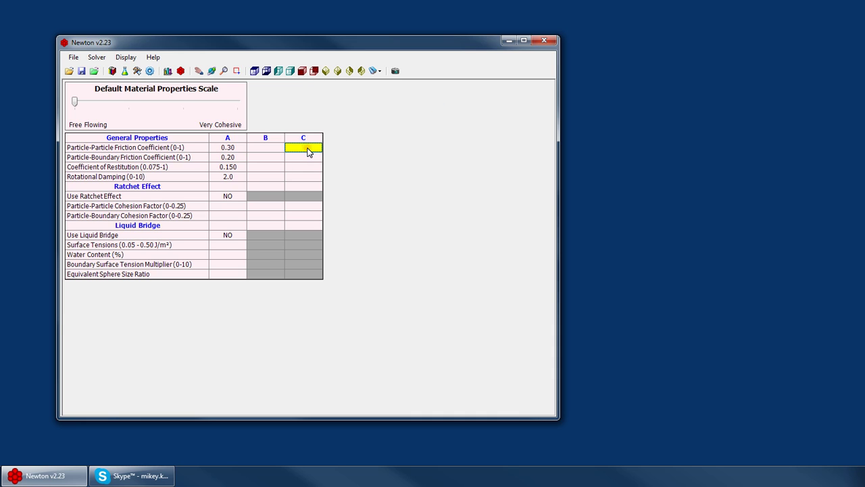
{"action": "left_click", "coordinate": [267, 149]}
{"action": "left_click", "coordinate": [235, 148]}
{"action": "left_click", "coordinate": [267, 148]}
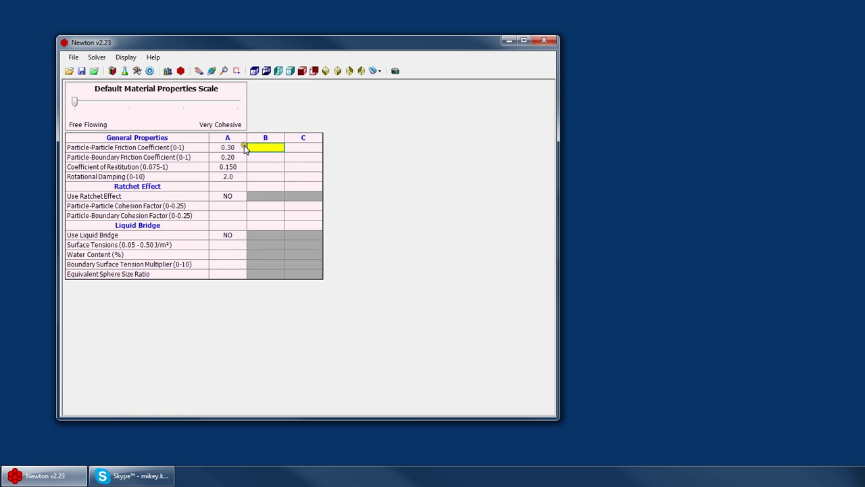
{"action": "left_click", "coordinate": [240, 147]}
{"action": "left_click", "coordinate": [277, 150]}
Step: In the particle group list, give groups 1, 2 and 3 material types A, B and C
{"action": "left_click", "coordinate": [218, 147]}
{"action": "left_click", "coordinate": [169, 76]}
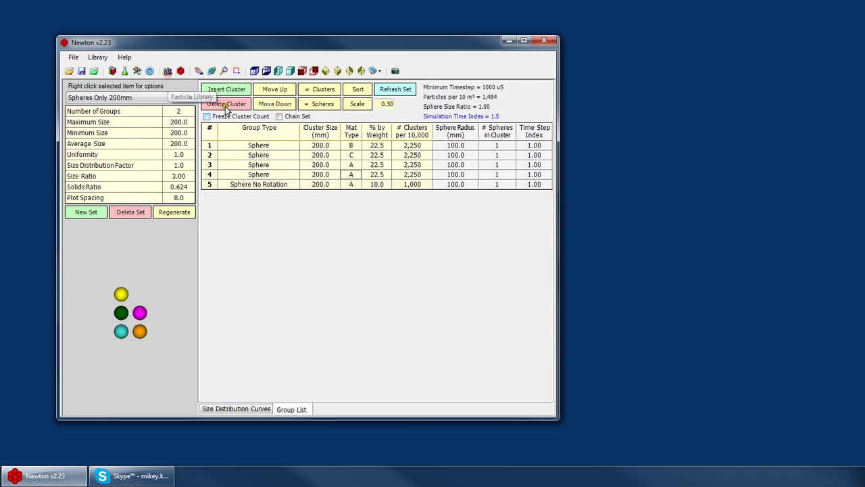
{"action": "left_click", "coordinate": [356, 146]}
{"action": "left_click", "coordinate": [356, 158]}
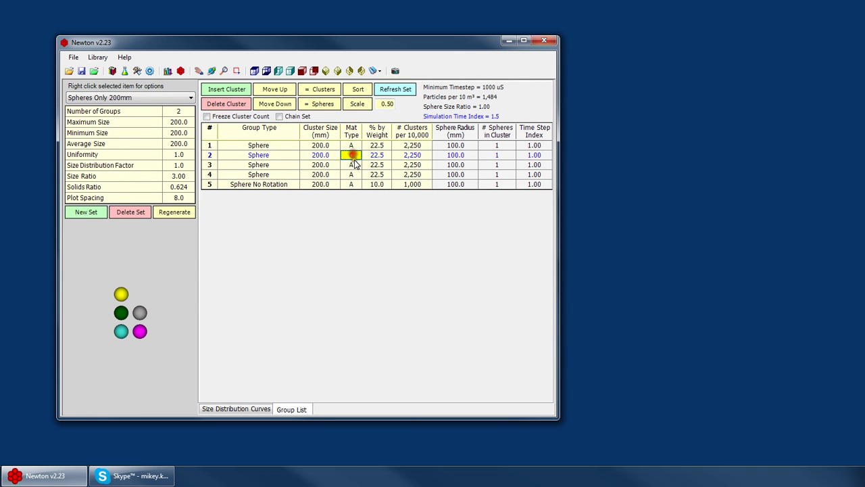
{"action": "left_click", "coordinate": [351, 155]}
{"action": "left_click", "coordinate": [354, 170]}
{"action": "left_click", "coordinate": [354, 170]}
{"action": "left_click", "coordinate": [351, 193]}
{"action": "left_click", "coordinate": [135, 71]}
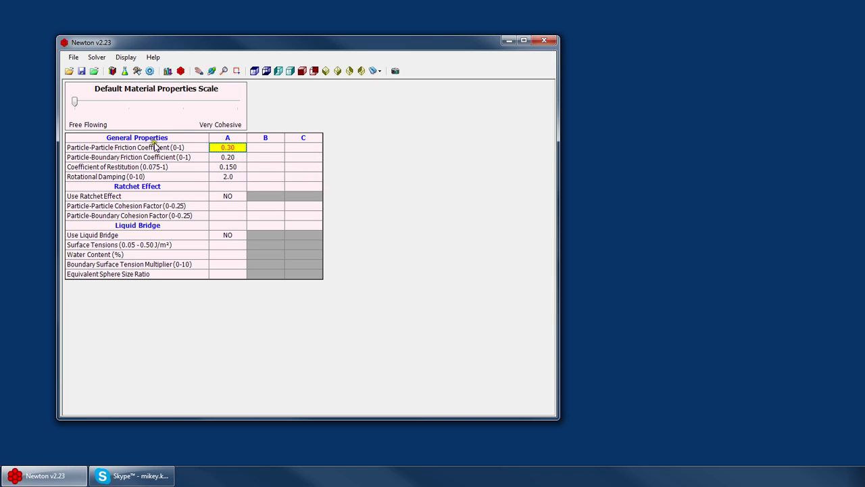
{"action": "left_click", "coordinate": [228, 156]}
{"action": "left_click", "coordinate": [227, 167]}
{"action": "left_click", "coordinate": [227, 177]}
{"action": "left_click", "coordinate": [227, 206]}
{"action": "left_click", "coordinate": [226, 215]}
{"action": "left_click", "coordinate": [223, 245]}
{"action": "left_click", "coordinate": [228, 254]}
{"action": "left_click", "coordinate": [227, 264]}
{"action": "left_click", "coordinate": [228, 274]}
{"action": "left_click", "coordinate": [228, 248]}
{"action": "left_click", "coordinate": [230, 254]}
{"action": "left_click", "coordinate": [231, 265]}
{"action": "left_click", "coordinate": [232, 274]}
{"action": "left_click", "coordinate": [224, 236]}
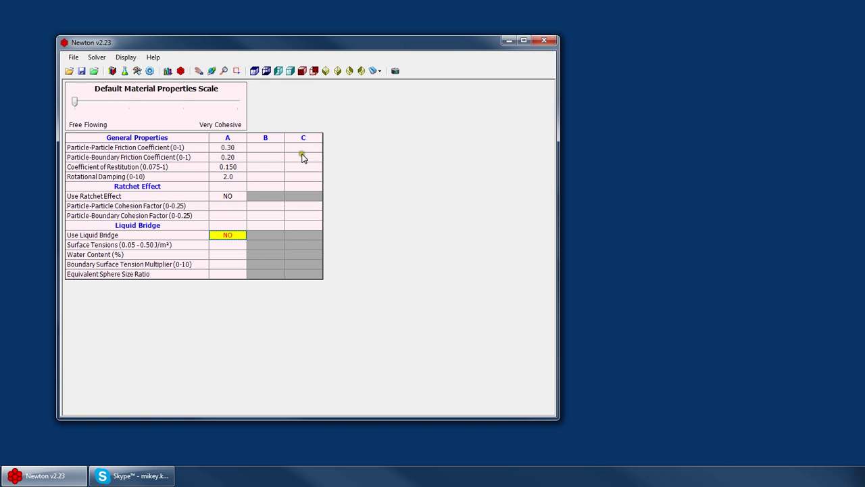
{"action": "left_click", "coordinate": [233, 196]}
{"action": "left_click", "coordinate": [228, 148]}
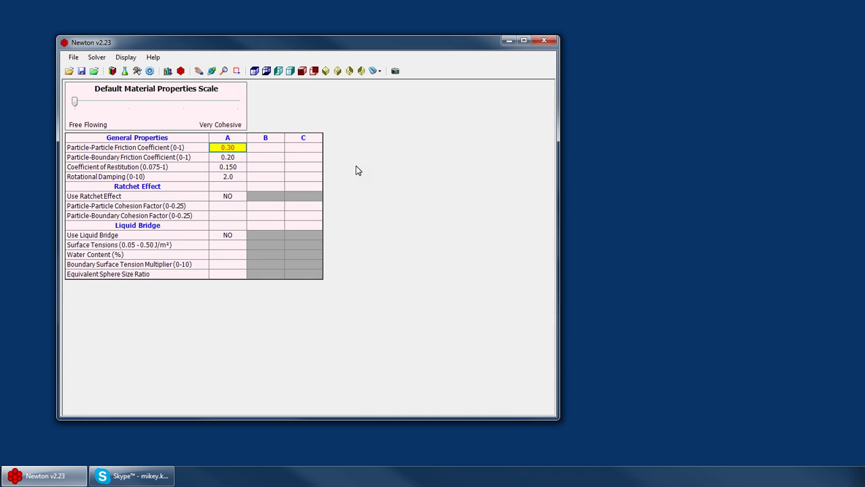
Step: Enter 0.1 as material B's particle-particle friction, then go to the Geometry page
{"action": "key", "text": "Right"}
{"action": "type", "text": "0.1"}
{"action": "key", "text": "Return"}
{"action": "key", "text": "Left"}
{"action": "key", "text": "Right"}
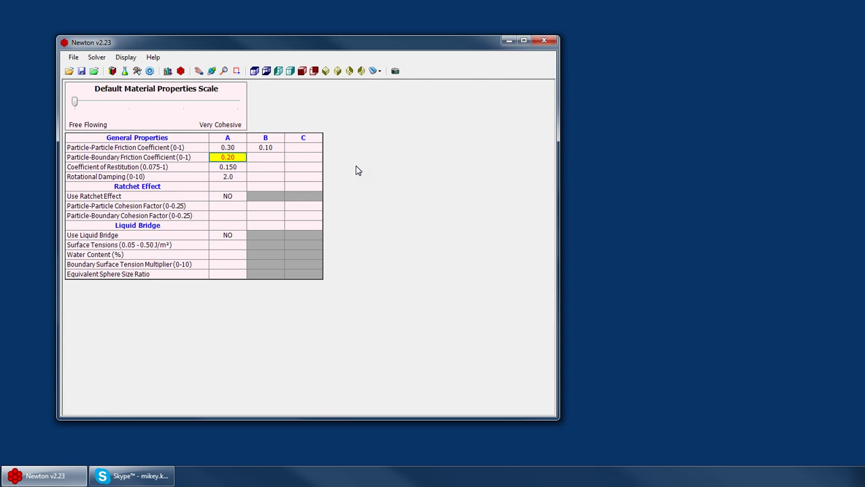
{"action": "mouse_move", "coordinate": [178, 156]}
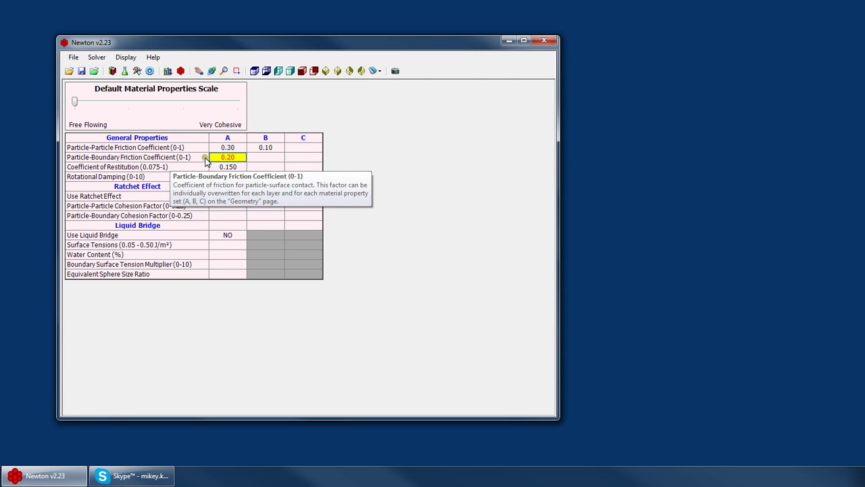
{"action": "left_click", "coordinate": [138, 70]}
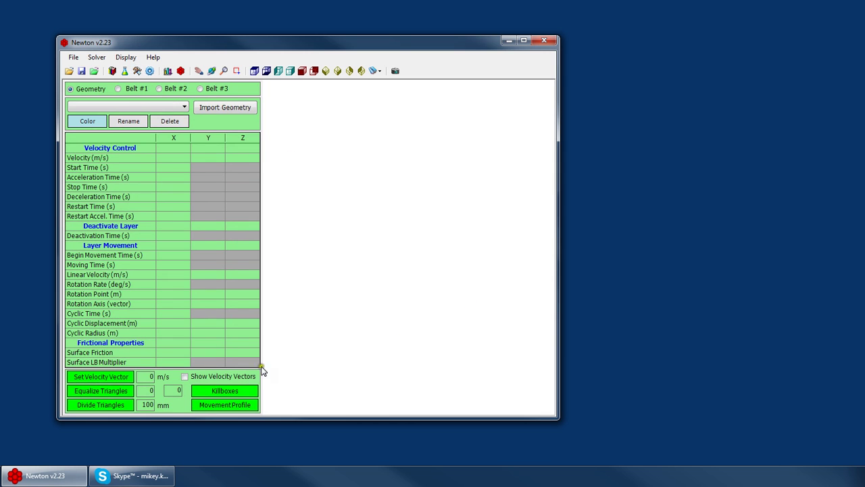
Step: Leave Surface Friction X, Y and Z unchanged and return to the Material Properties table
{"action": "left_click", "coordinate": [173, 351]}
{"action": "left_click", "coordinate": [203, 352]}
{"action": "left_click", "coordinate": [239, 351]}
{"action": "left_click", "coordinate": [134, 107]}
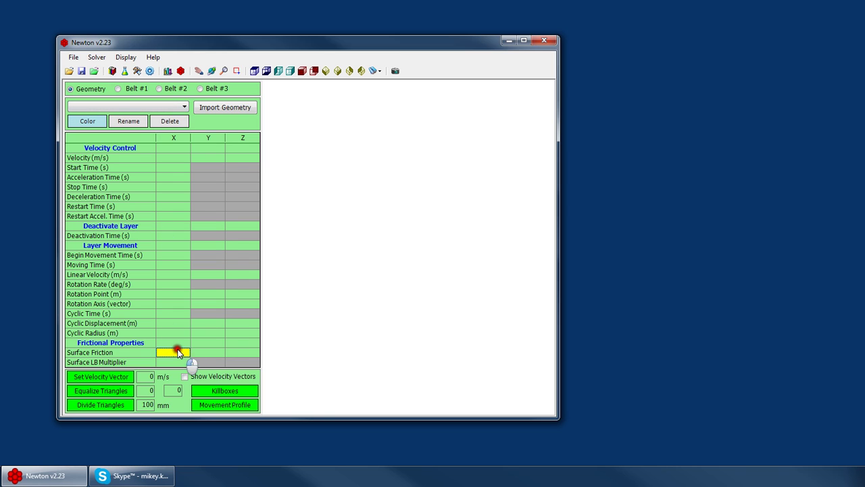
{"action": "left_click", "coordinate": [124, 70]}
{"action": "left_click", "coordinate": [228, 157]}
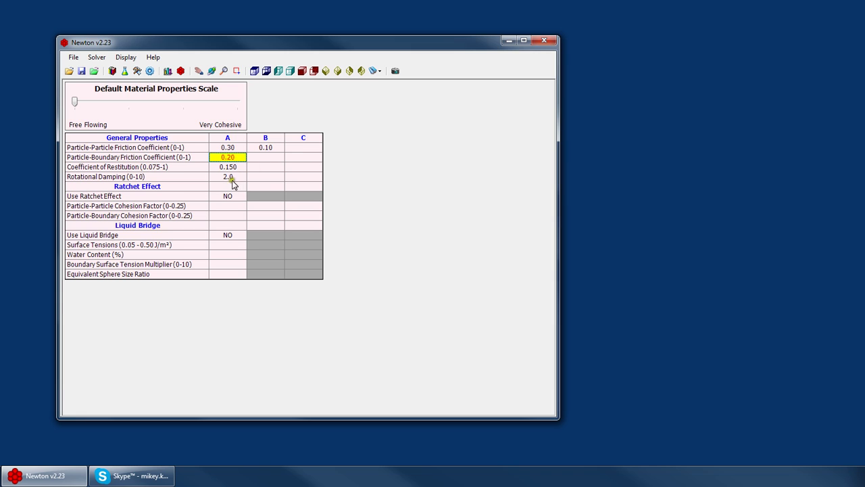
{"action": "left_click", "coordinate": [245, 166]}
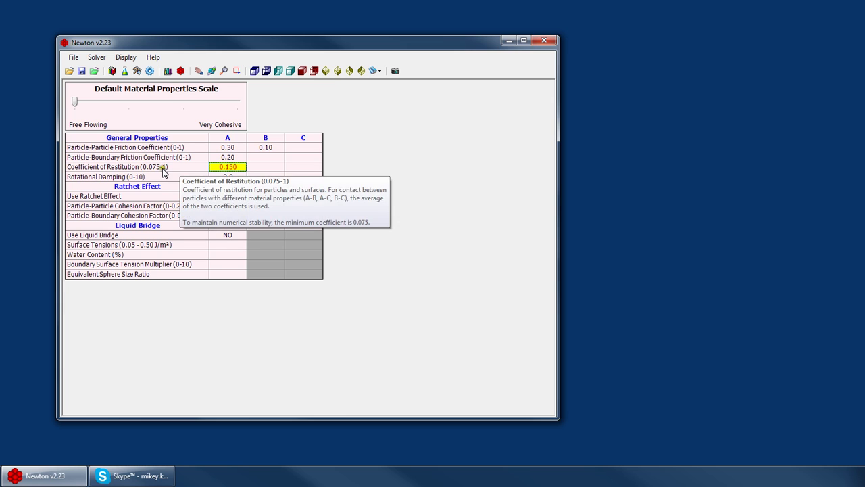
Step: Correct material A's coefficient of restitution to 0.075 after a mistyped first entry
{"action": "mouse_move", "coordinate": [152, 171]}
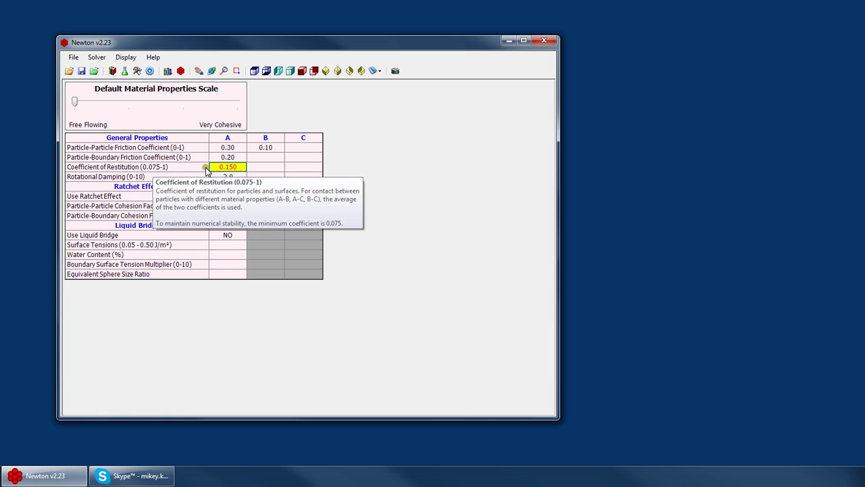
{"action": "type", "text": "7"}
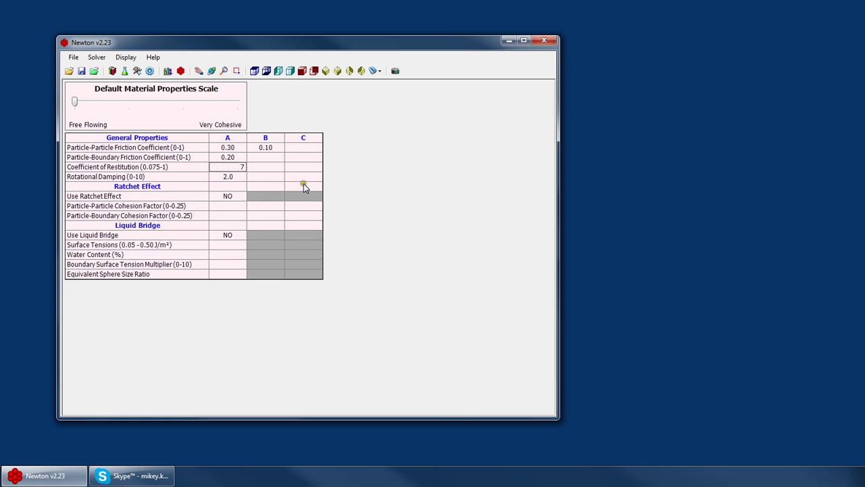
{"action": "type", "text": ".5"}
{"action": "key", "text": "Return"}
{"action": "type", "text": "1"}
{"action": "key", "text": "Return"}
{"action": "type", "text": "0.075"}
{"action": "key", "text": "Return"}
{"action": "key", "text": "Down"}
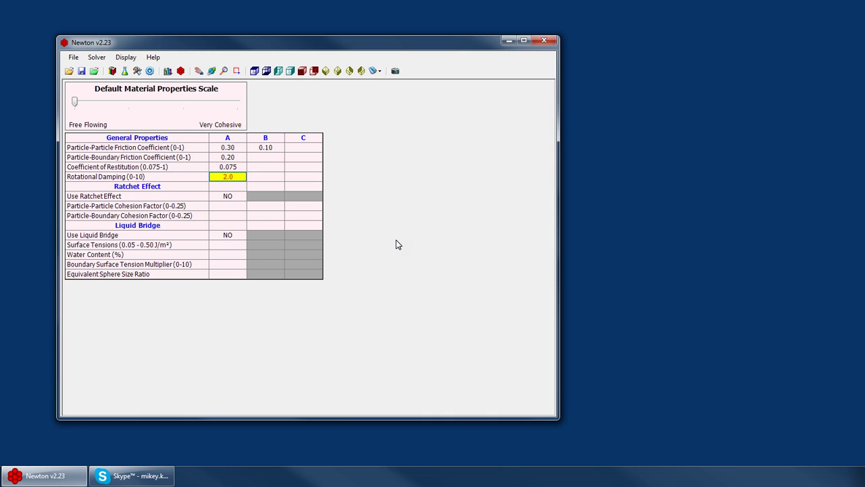
Step: Move down to material A's Particle-Particle Cohesion Factor and enter 0.25
{"action": "key", "text": "Down"}
{"action": "key", "text": "Down"}
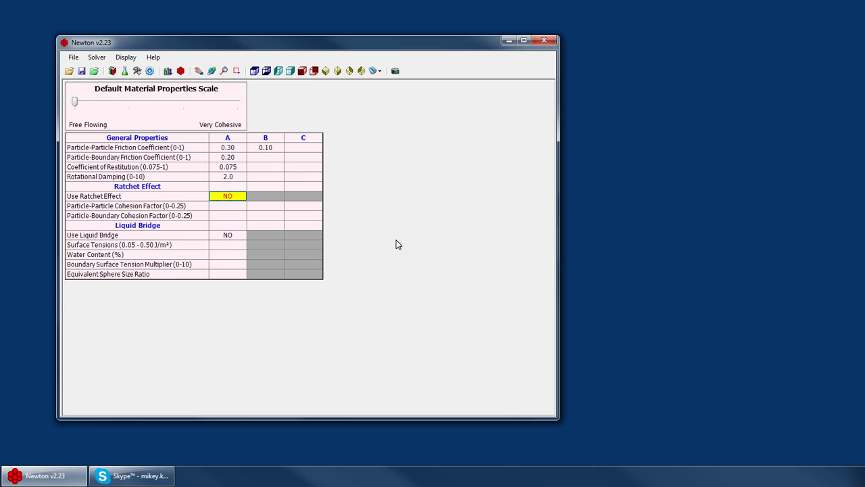
{"action": "key", "text": "Down"}
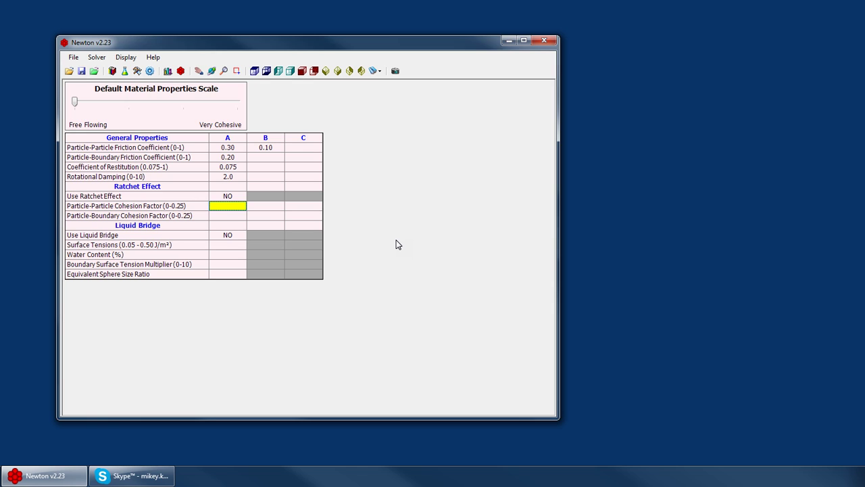
{"action": "type", "text": "0.25"}
{"action": "key", "text": "Return"}
Step: Set material B's Particle-Particle Cohesion Factor to 0.1
{"action": "key", "text": "Up"}
{"action": "key", "text": "Up"}
{"action": "key", "text": "Up"}
{"action": "key", "text": "Up"}
{"action": "key", "text": "Up"}
{"action": "key", "text": "Up"}
{"action": "key", "text": "Right"}
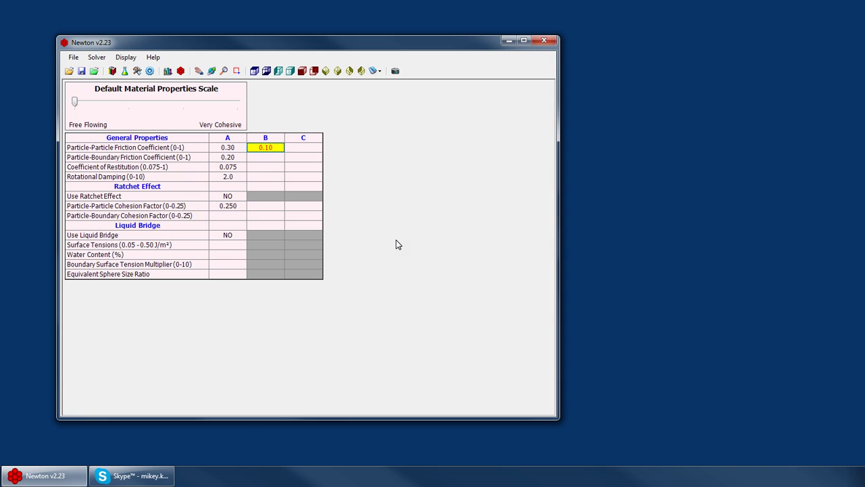
{"action": "left_click", "coordinate": [228, 204]}
{"action": "key", "text": "Right"}
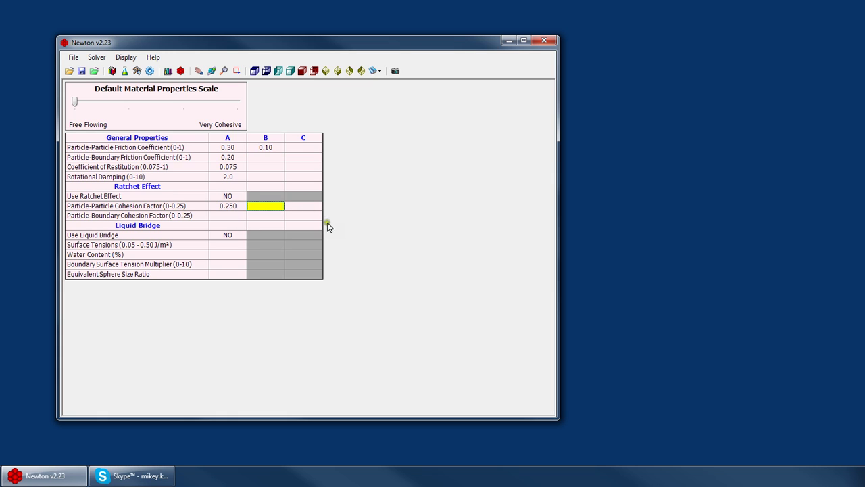
{"action": "type", "text": "0.1"}
{"action": "key", "text": "Return"}
Step: Enter 0.250 as material A's Particle-Boundary Cohesion Factor
{"action": "key", "text": "Left"}
{"action": "key", "text": "Right"}
{"action": "key", "text": "Left"}
{"action": "key", "text": "Right"}
{"action": "key", "text": "Left"}
{"action": "key", "text": "Right"}
{"action": "key", "text": "Left"}
{"action": "key", "text": "Right"}
{"action": "key", "text": "Left"}
{"action": "key", "text": "Right"}
{"action": "key", "text": "Left"}
{"action": "key", "text": "Right"}
{"action": "key", "text": "Left"}
{"action": "key", "text": "Down"}
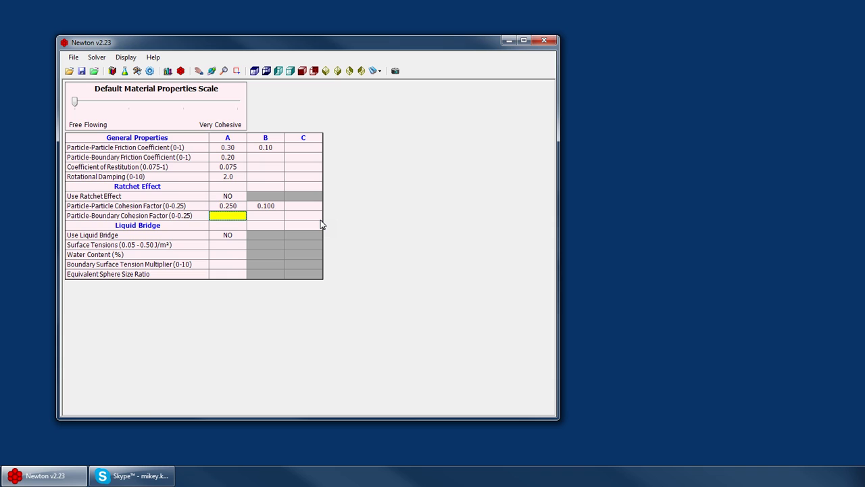
{"action": "type", "text": "0.250"}
Step: Set material A's Equivalent Sphere Size Ratio to 5.00
{"action": "key", "text": "Down"}
{"action": "key", "text": "Down"}
{"action": "key", "text": "Down"}
{"action": "key", "text": "Up"}
{"action": "key", "text": "Down"}
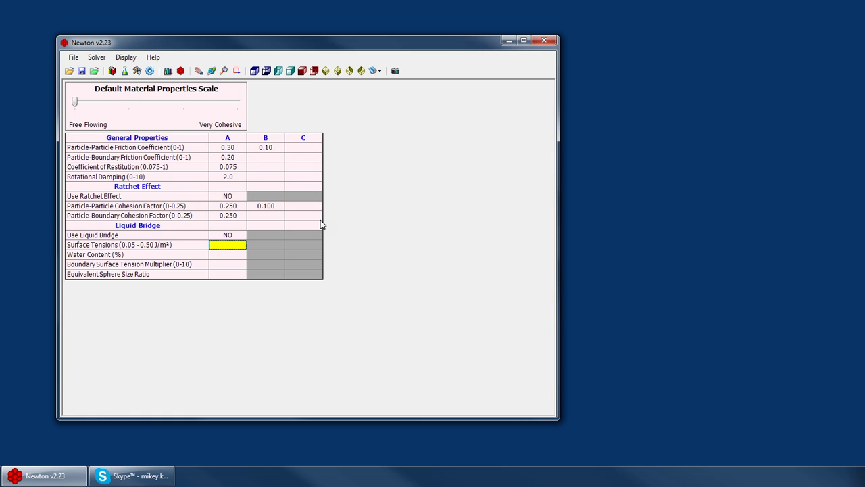
{"action": "key", "text": "Down"}
{"action": "key", "text": "Down"}
{"action": "key", "text": "Down"}
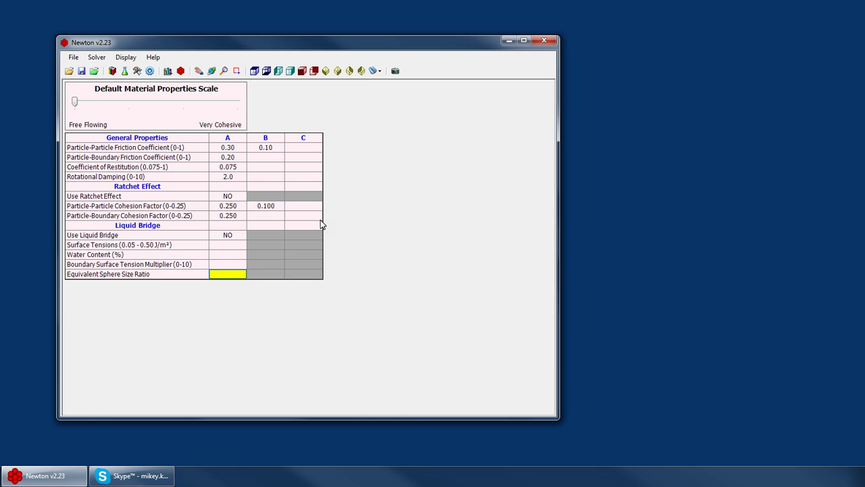
{"action": "type", "text": "5.00"}
{"action": "key", "text": "Up"}
{"action": "key", "text": "Up"}
{"action": "key", "text": "Up"}
Step: Enter 0.7250 as material A's surface tension and move to the Boundary Surface Tension Multiplier
{"action": "key", "text": "Down"}
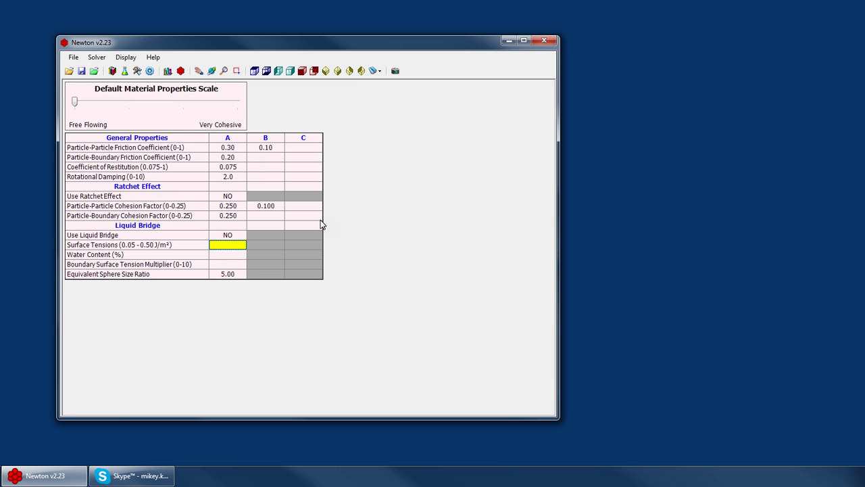
{"action": "mouse_move", "coordinate": [180, 247]}
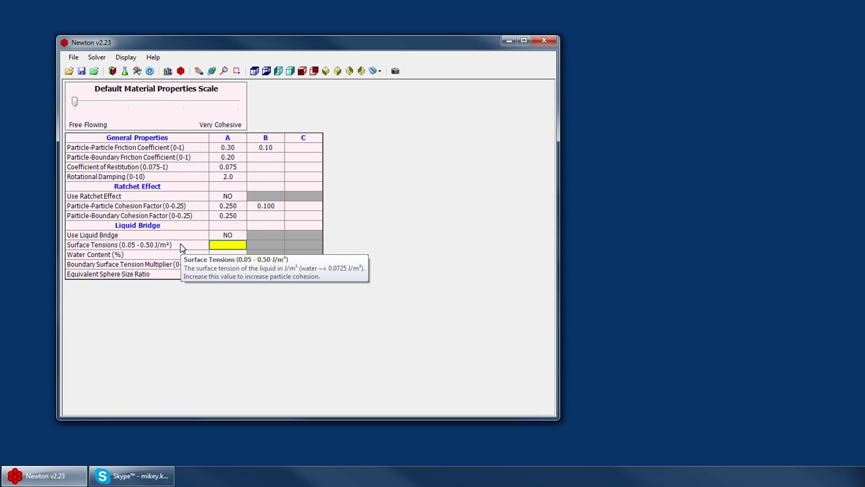
{"action": "type", "text": "0.7250"}
{"action": "key", "text": "Return"}
{"action": "key", "text": "Down"}
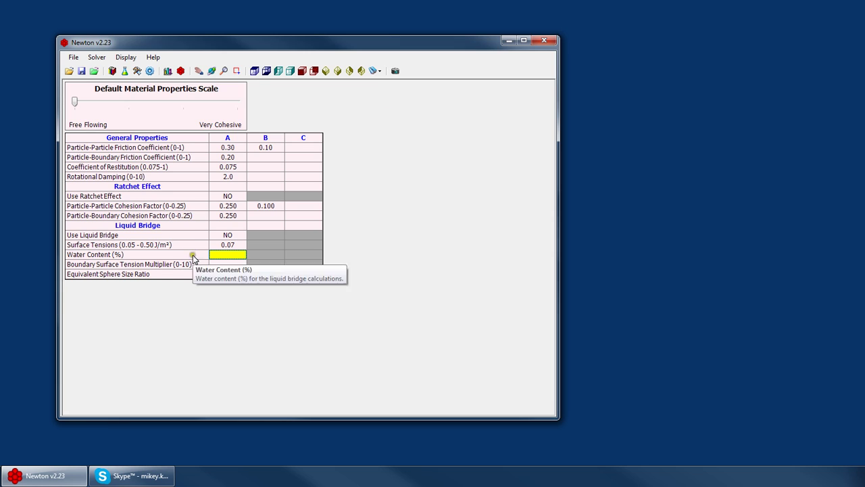
{"action": "key", "text": "Down"}
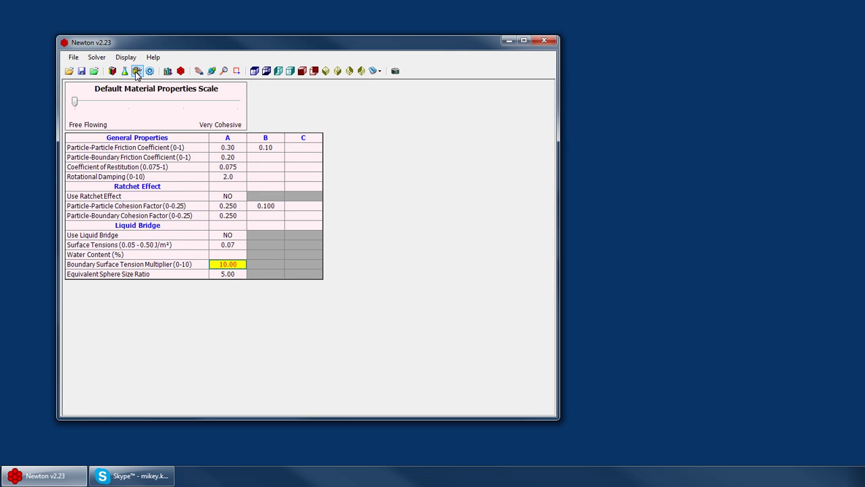
{"action": "left_click", "coordinate": [137, 70]}
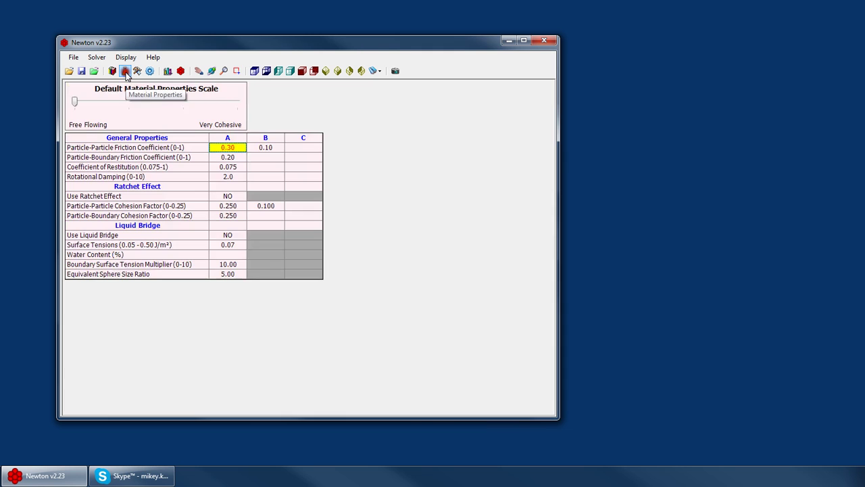
{"action": "left_click", "coordinate": [124, 71]}
{"action": "left_click", "coordinate": [228, 258]}
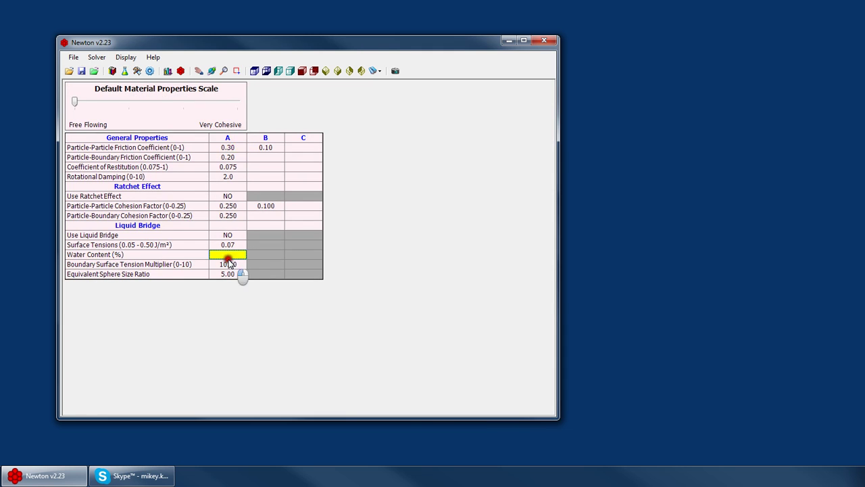
{"action": "left_click", "coordinate": [229, 265]}
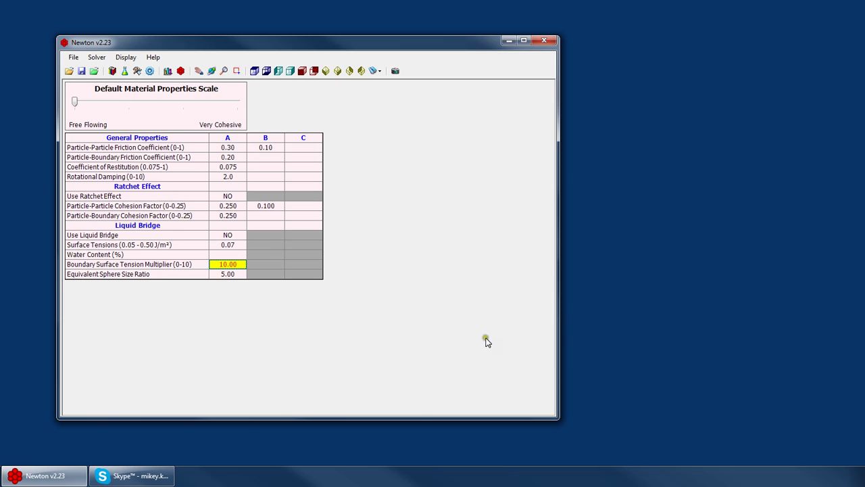
Step: Overwrite material A's Equivalent Sphere Size Ratio with 15.00
{"action": "key", "text": "Down"}
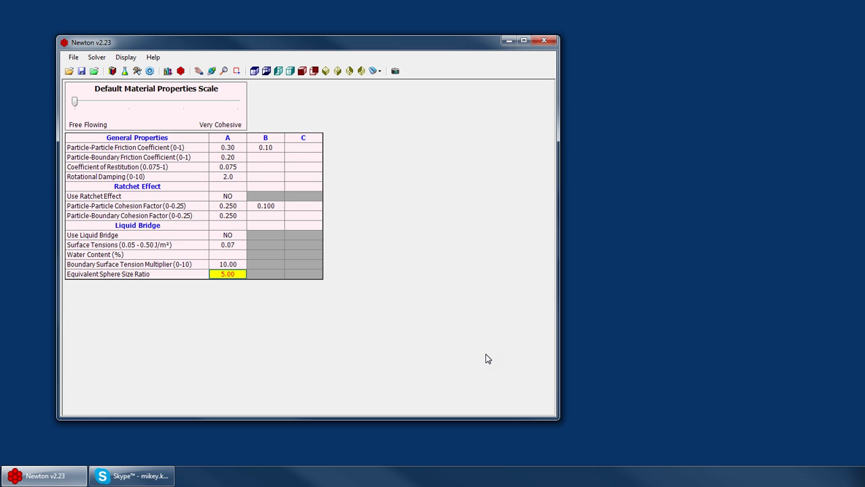
{"action": "type", "text": "10"}
{"action": "key", "text": "Return"}
{"action": "type", "text": "7"}
{"action": "type", "text": "15"}
{"action": "key", "text": "Return"}
Step: Move the Default Material Properties Scale slider to the Very Cohesive end
{"action": "left_click_drag", "start_coordinate": [131, 104], "coordinate": [252, 103]}
{"action": "left_click", "coordinate": [242, 274]}
{"action": "left_click", "coordinate": [346, 286]}
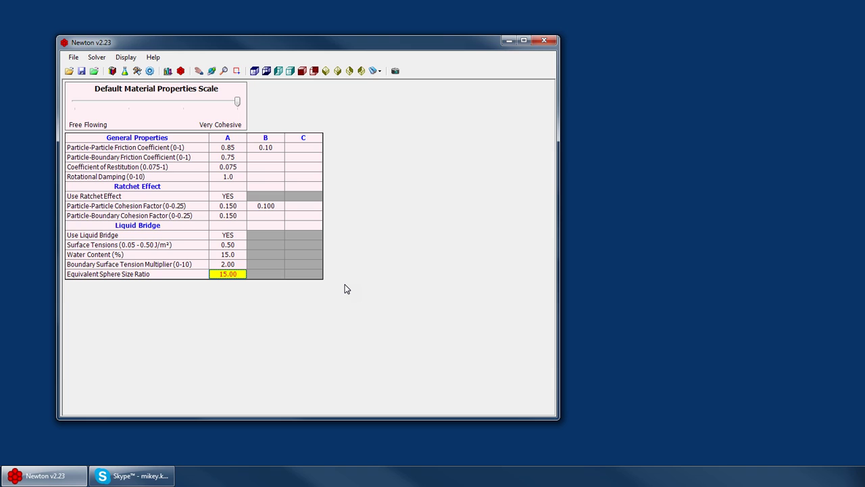
Step: Review material A's new preset values by stepping through the table
{"action": "key", "text": "Up"}
{"action": "key", "text": "Up"}
{"action": "key", "text": "Up"}
{"action": "key", "text": "Up"}
{"action": "key", "text": "Up"}
{"action": "key", "text": "Up"}
{"action": "key", "text": "Up"}
{"action": "key", "text": "Up"}
{"action": "key", "text": "Up"}
{"action": "key", "text": "Up"}
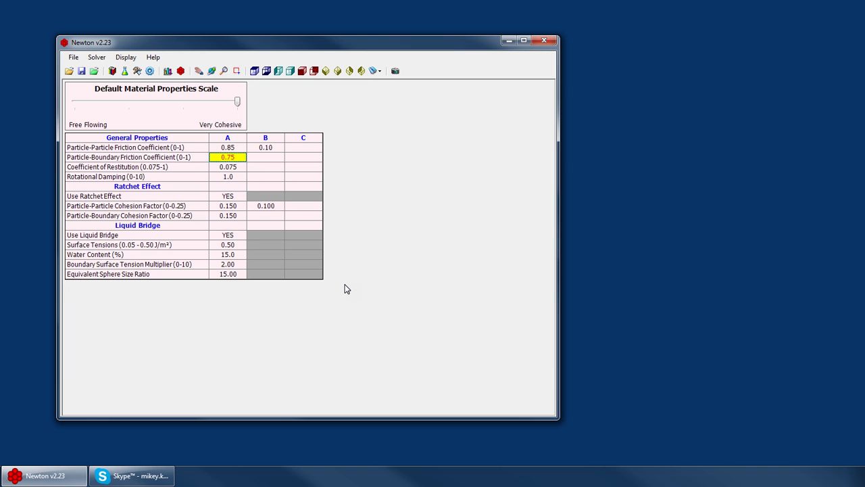
{"action": "key", "text": "Up"}
{"action": "key", "text": "Right"}
{"action": "key", "text": "Right"}
{"action": "key", "text": "Left"}
{"action": "key", "text": "Left"}
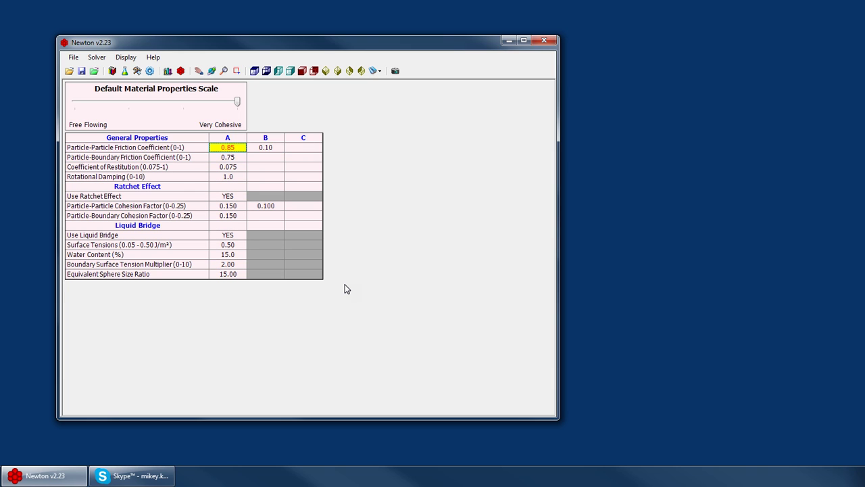
{"action": "key", "text": "Down"}
{"action": "key", "text": "Down"}
{"action": "key", "text": "Down"}
{"action": "key", "text": "Down"}
{"action": "key", "text": "Down"}
{"action": "key", "text": "Down"}
{"action": "key", "text": "Down"}
{"action": "key", "text": "Down"}
{"action": "key", "text": "Down"}
{"action": "key", "text": "Down"}
{"action": "key", "text": "Down"}
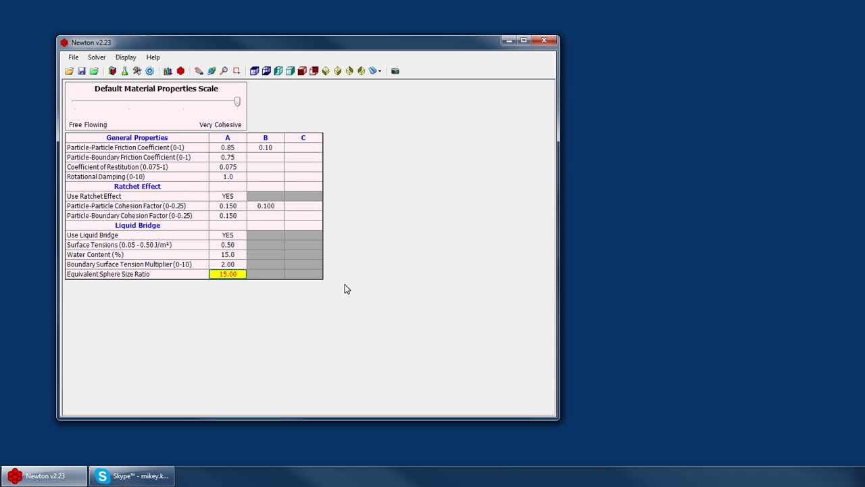